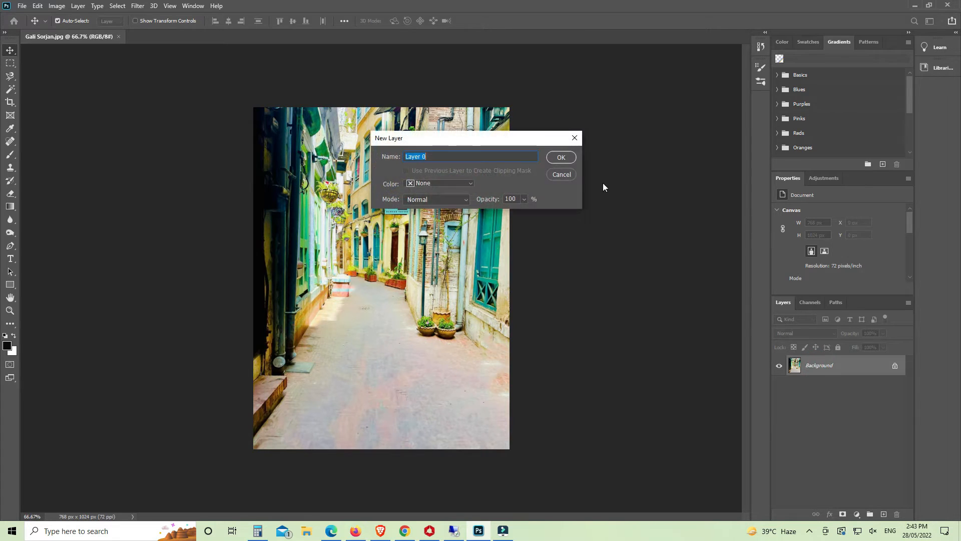
Convert the locked Background into a regular layer named Layer 0 and duplicate it
left_click(562, 158)
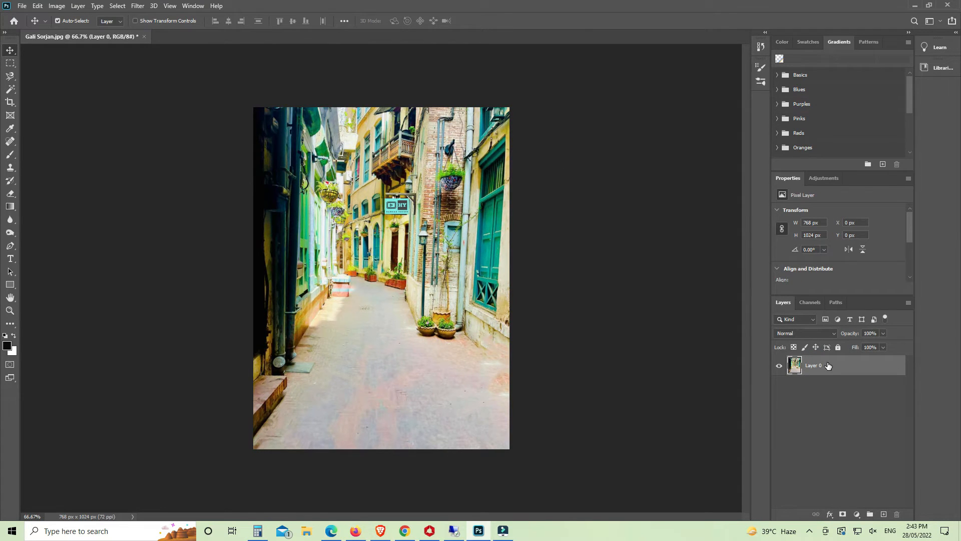
left_click_drag(828, 366, 884, 515)
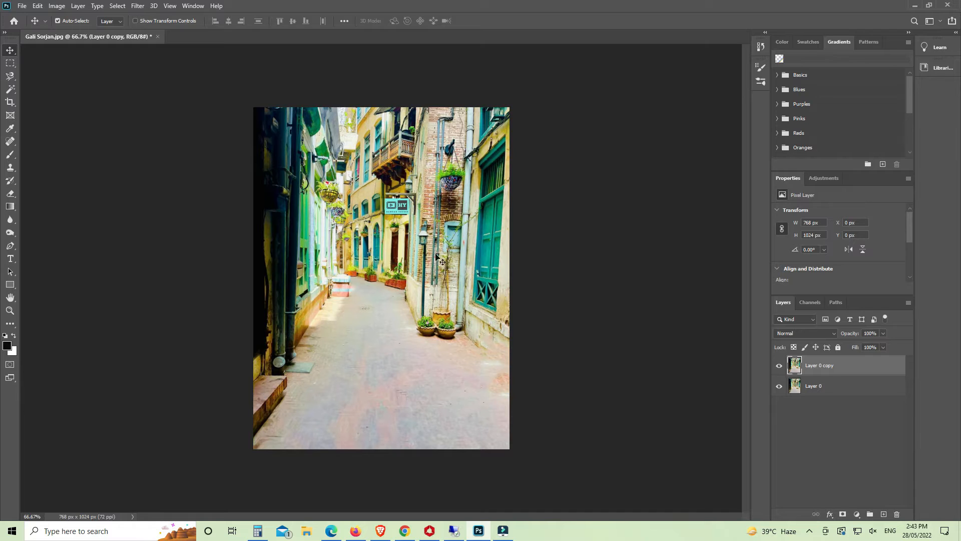
Free Transform the duplicate layer: rotate it 180°, flip it horizontally and move it down over the street
left_click_drag(364, 228, 364, 246)
key("ctrl+t")
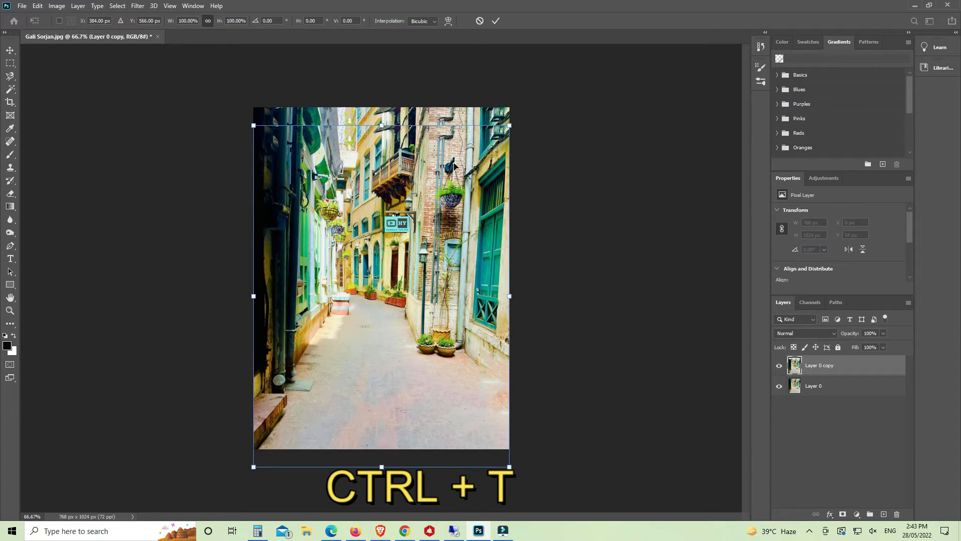
right_click(410, 266)
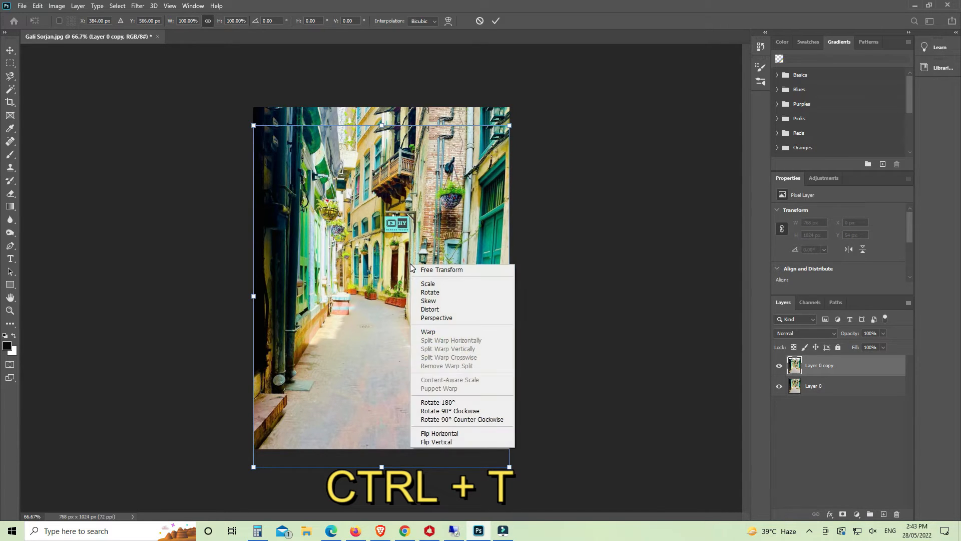
left_click(452, 403)
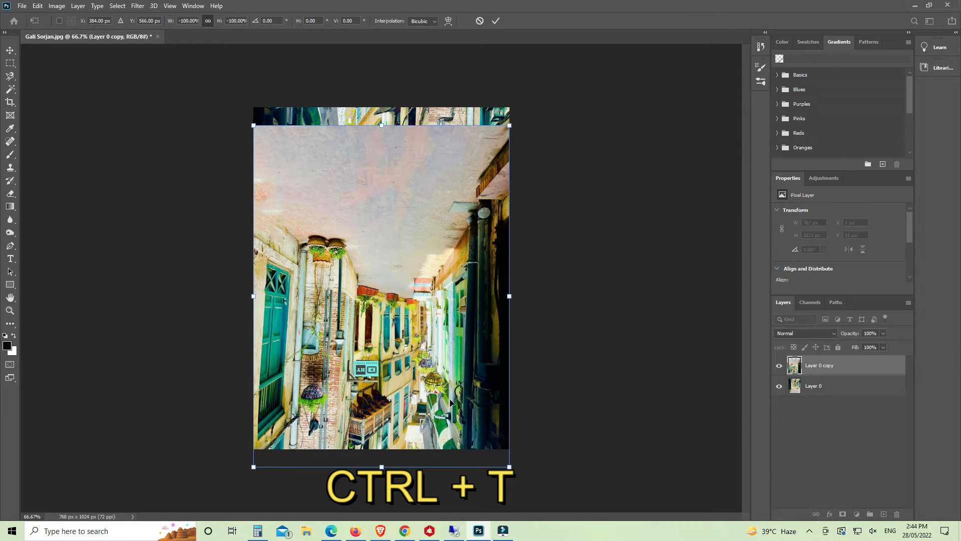
right_click(396, 228)
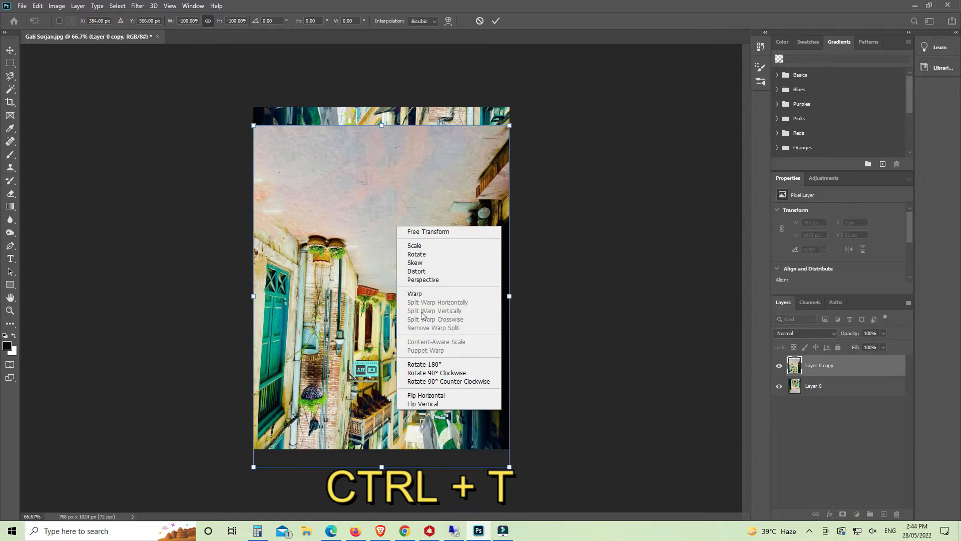
left_click(427, 396)
left_click_drag(437, 180, 445, 255)
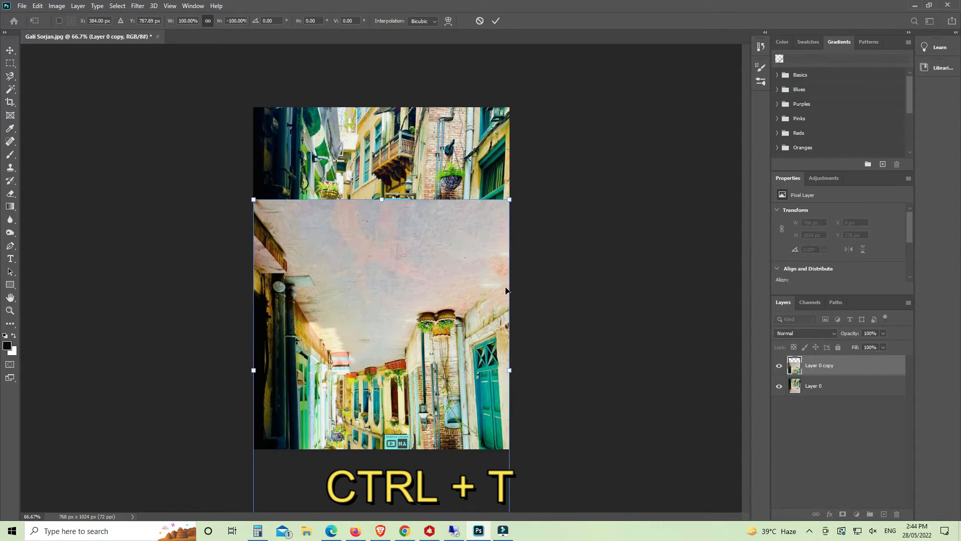
Set the flipped layer's blend mode to Overlay, move it up to cover the full canvas and apply the transform
left_click(812, 336)
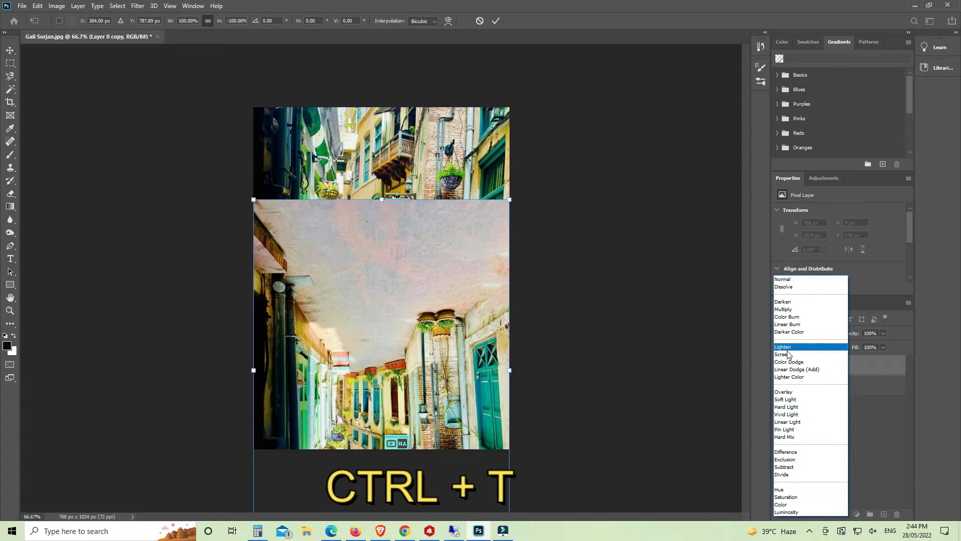
left_click(783, 393)
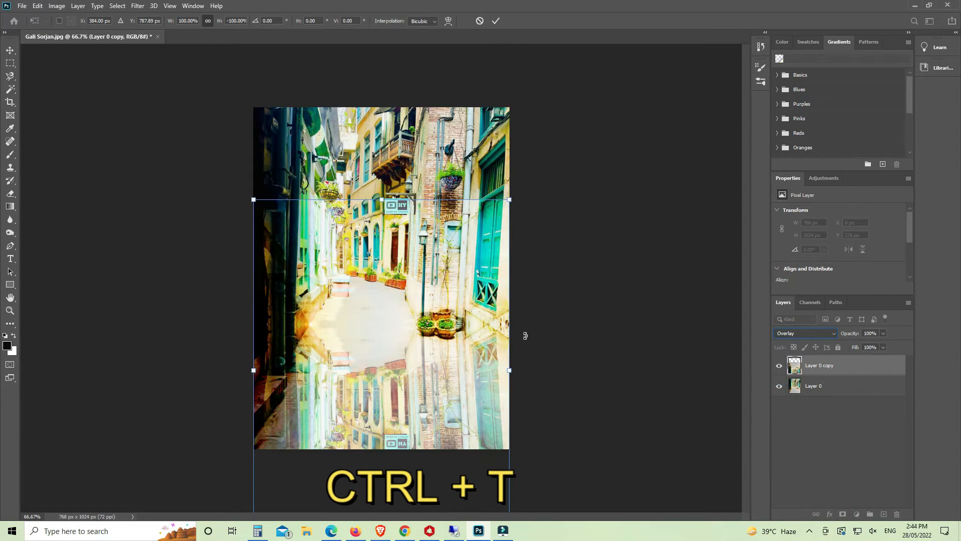
left_click_drag(451, 326, 448, 228)
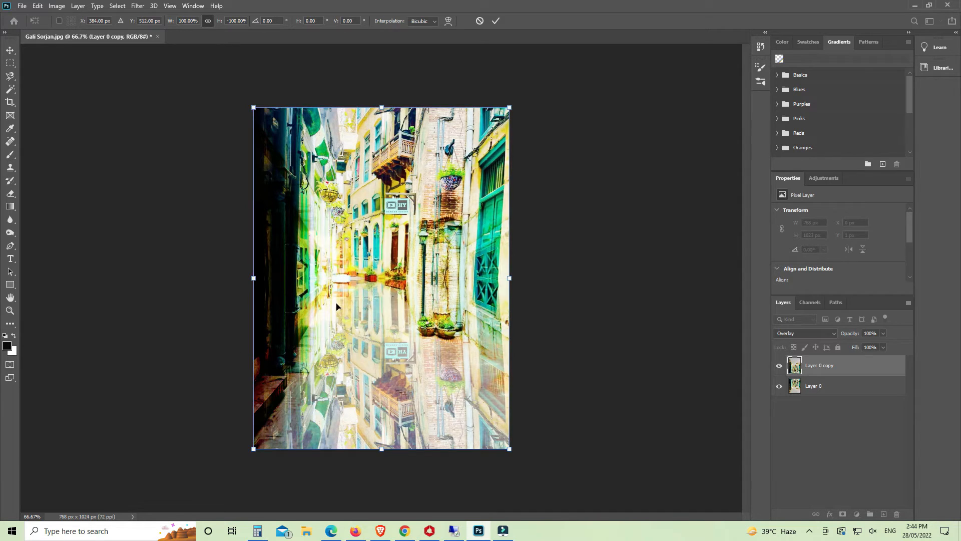
key("Return")
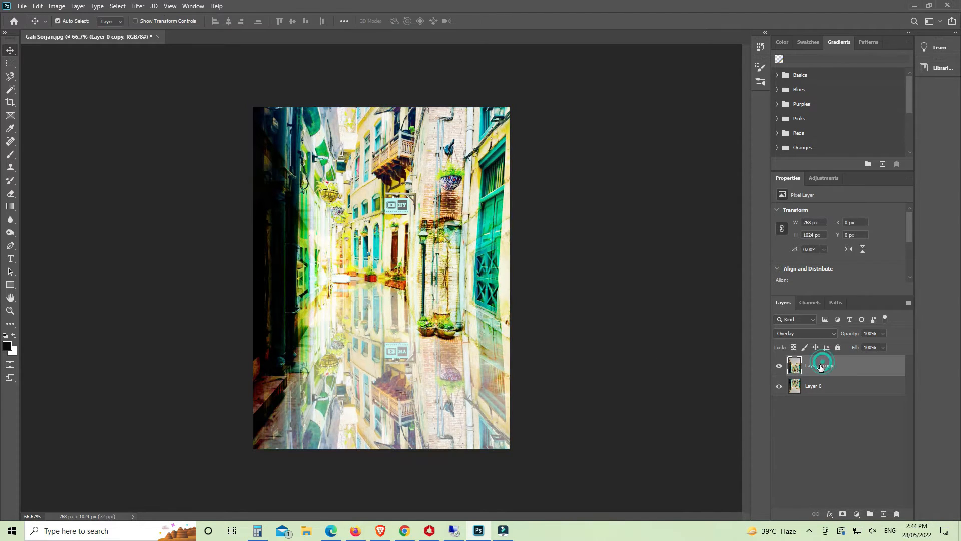
Add a layer mask to the flipped copy and ready the Brush tool with near-black foreground color 040404
left_click(844, 514)
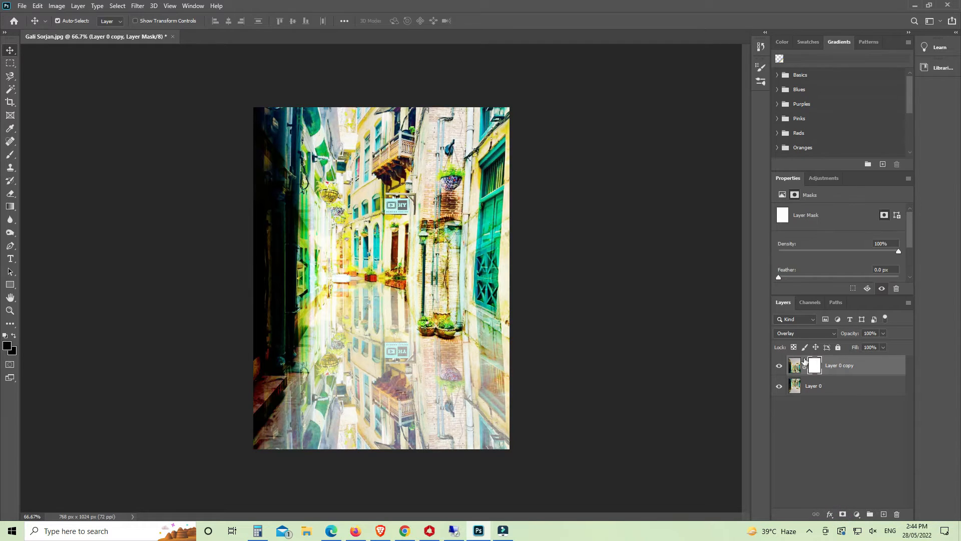
left_click(14, 154)
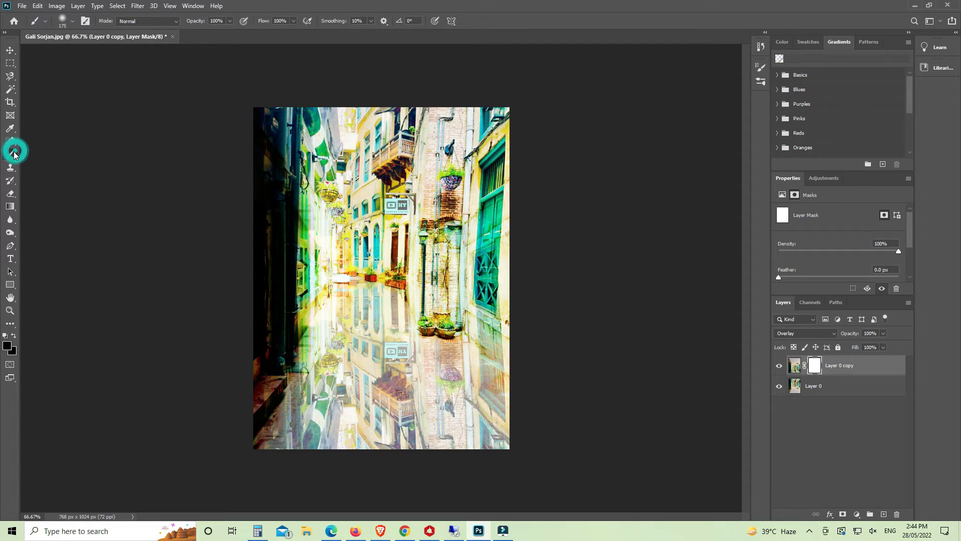
right_click(13, 153)
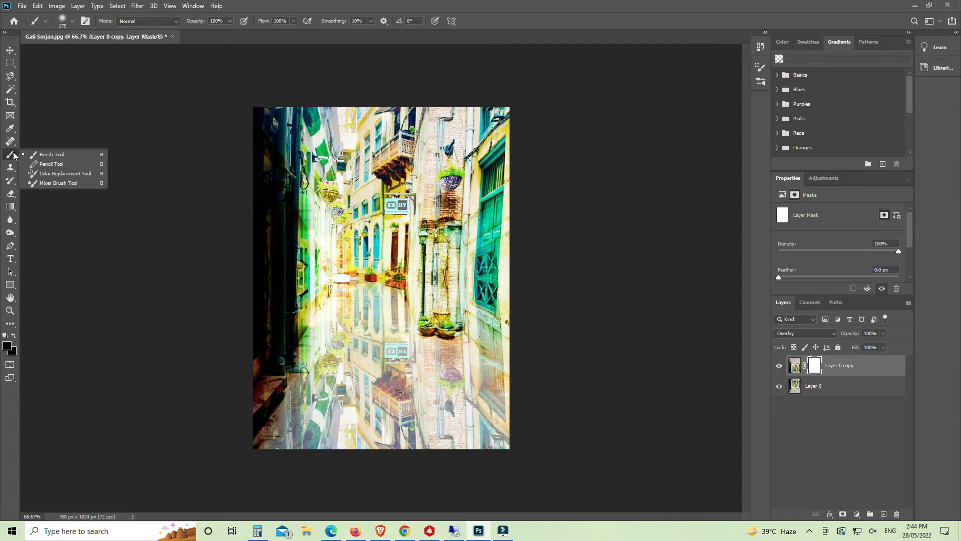
left_click(51, 155)
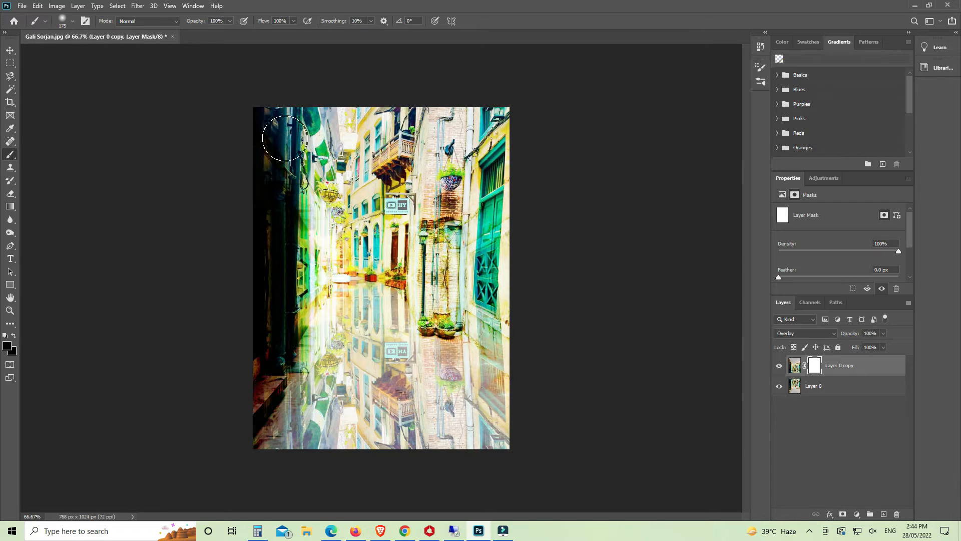
left_click(9, 344)
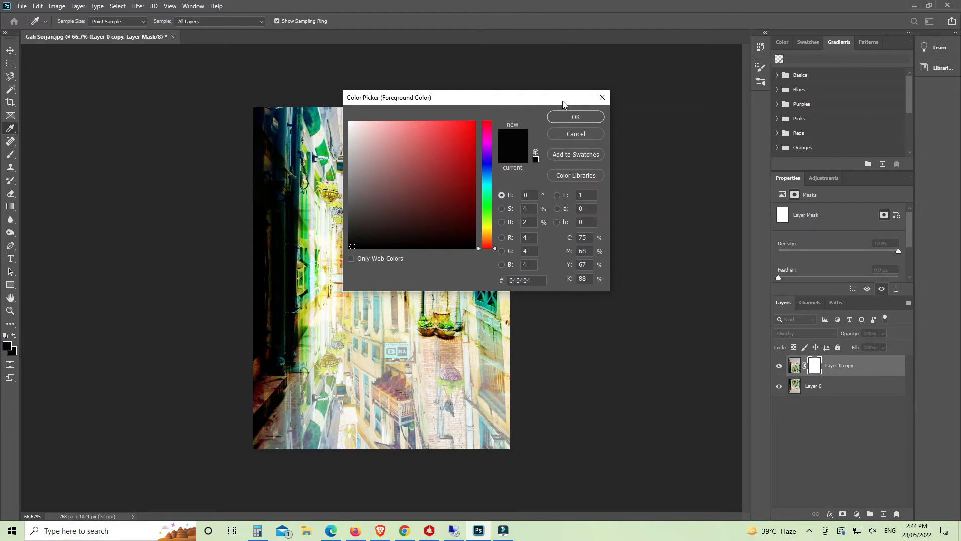
left_click(570, 115)
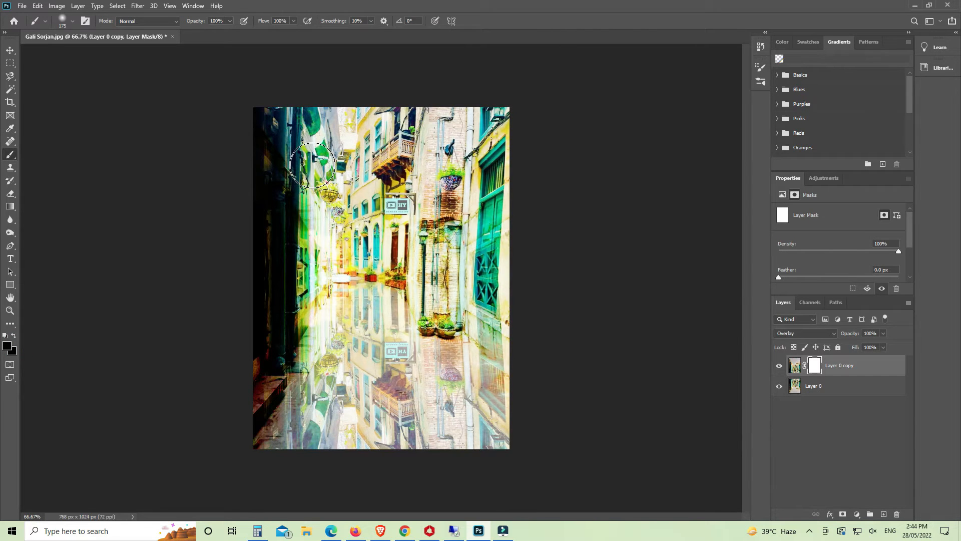
Enlarge the brush to about 259 px and mask the reflection off the buildings and walls, leaving it only on the street
left_click(73, 22)
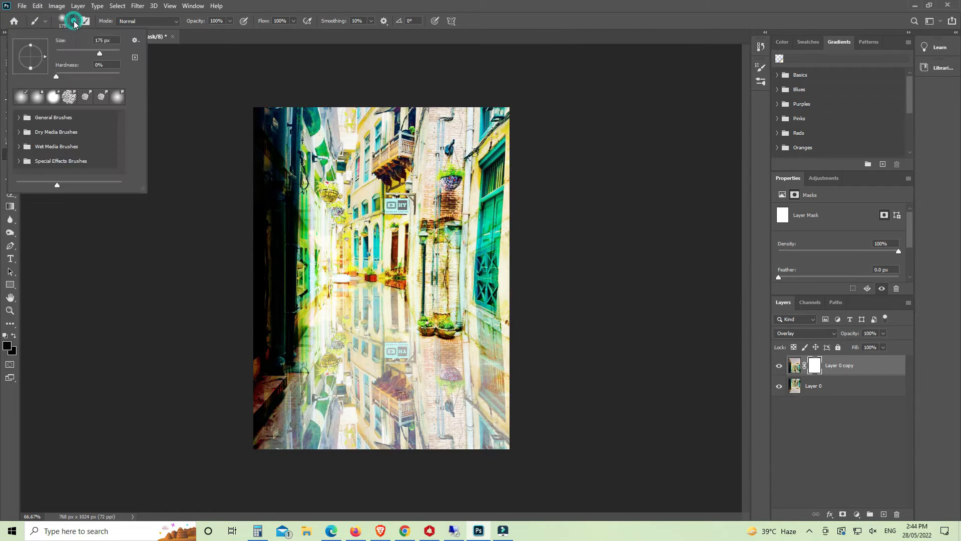
left_click_drag(99, 54, 102, 55)
left_click(190, 89)
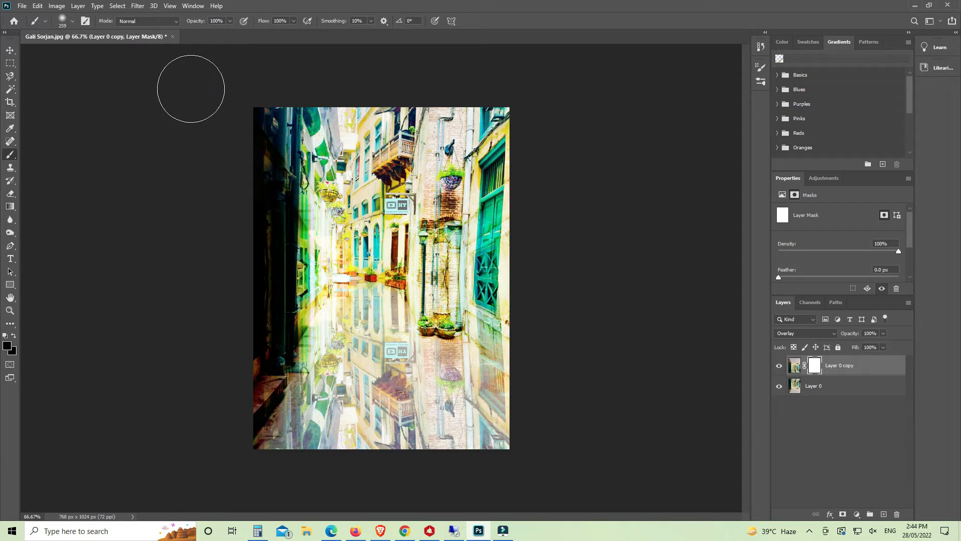
mouse_move(288, 117)
left_mouse_down()
mouse_move(248, 141)
mouse_move(337, 120)
mouse_move(479, 129)
mouse_move(313, 119)
mouse_move(339, 118)
mouse_move(495, 130)
mouse_move(493, 233)
mouse_move(509, 287)
mouse_move(489, 255)
mouse_move(420, 213)
mouse_move(453, 182)
mouse_move(402, 165)
mouse_move(301, 159)
mouse_move(461, 155)
mouse_move(214, 112)
mouse_move(510, 126)
mouse_move(259, 147)
mouse_move(519, 185)
mouse_move(223, 170)
mouse_move(514, 199)
mouse_move(194, 180)
mouse_move(528, 214)
mouse_move(265, 210)
mouse_move(519, 212)
mouse_move(273, 212)
mouse_move(388, 229)
mouse_move(349, 224)
mouse_move(427, 253)
left_mouse_up()
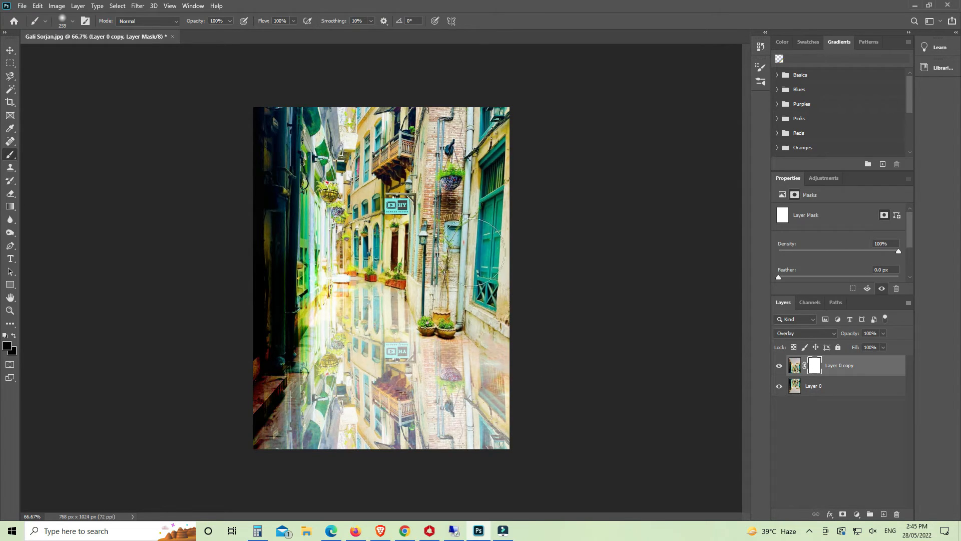
mouse_move(259, 244)
left_mouse_down()
mouse_move(282, 273)
mouse_move(320, 244)
mouse_move(230, 387)
mouse_move(247, 360)
mouse_move(225, 419)
mouse_move(300, 303)
left_mouse_up()
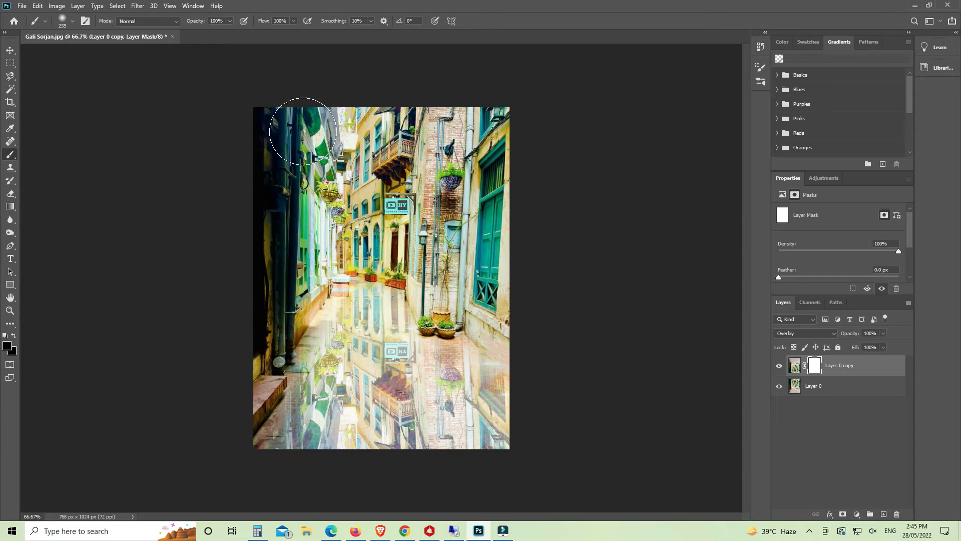
mouse_move(269, 259)
left_mouse_down()
mouse_move(279, 280)
mouse_move(238, 399)
mouse_move(291, 241)
left_mouse_up()
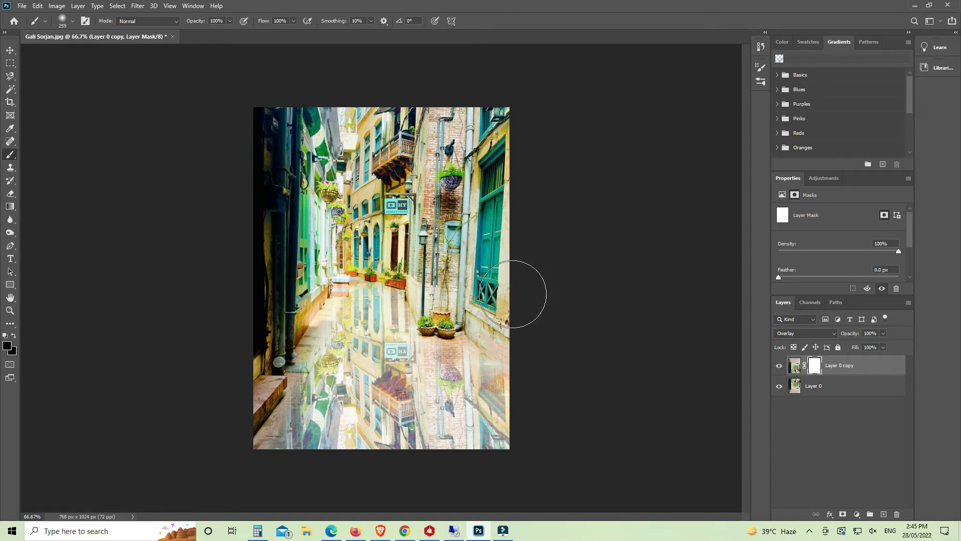
left_click_drag(444, 241, 379, 246)
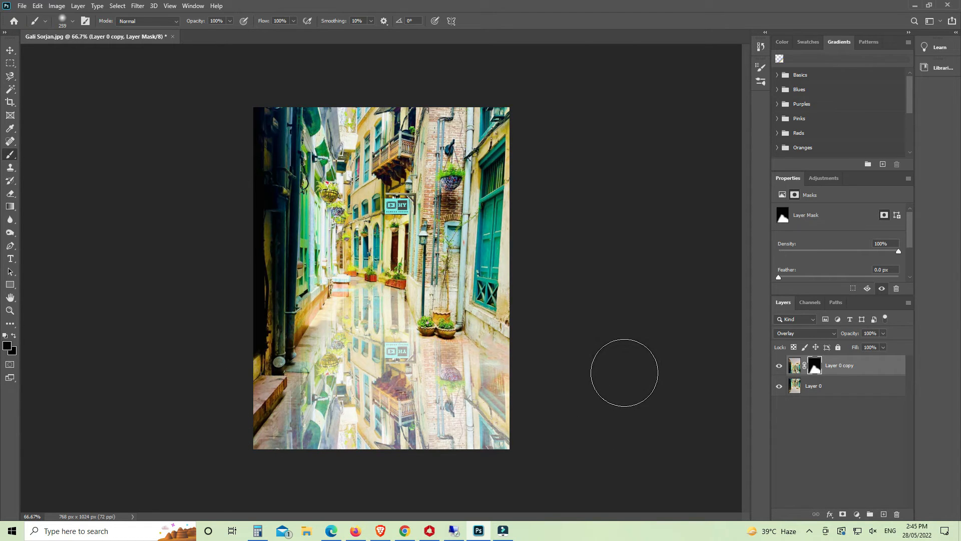
Move the flipped copy's image slightly down with the Move tool to adjust the reflection on the street
key("v")
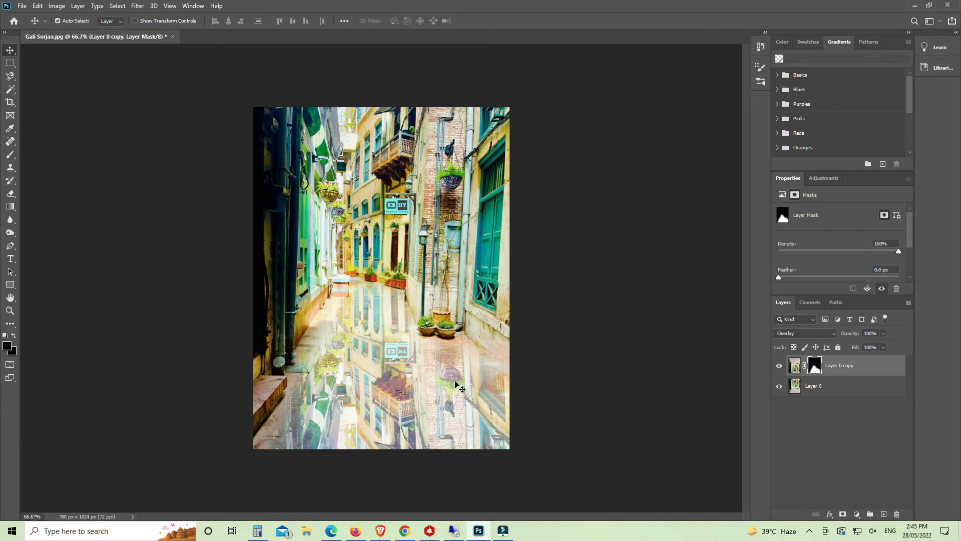
right_click(396, 378)
left_click(396, 380)
mouse_move(396, 380)
left_mouse_down()
mouse_move(384, 380)
mouse_move(393, 379)
left_mouse_up()
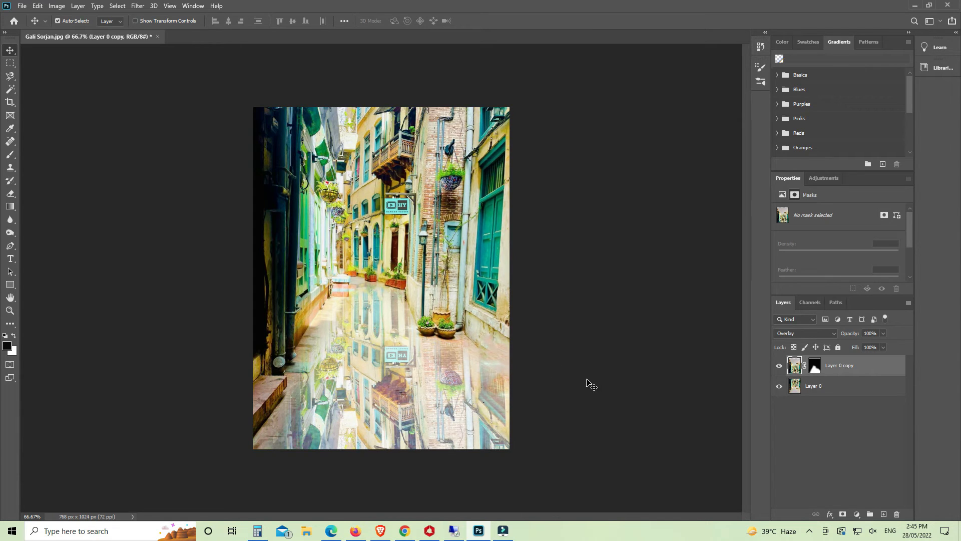
right_click(340, 380)
left_click(401, 386)
Apply a Color Balance adjustment to the reflection layer, shifting its midtones slightly toward yellow
left_click(57, 6)
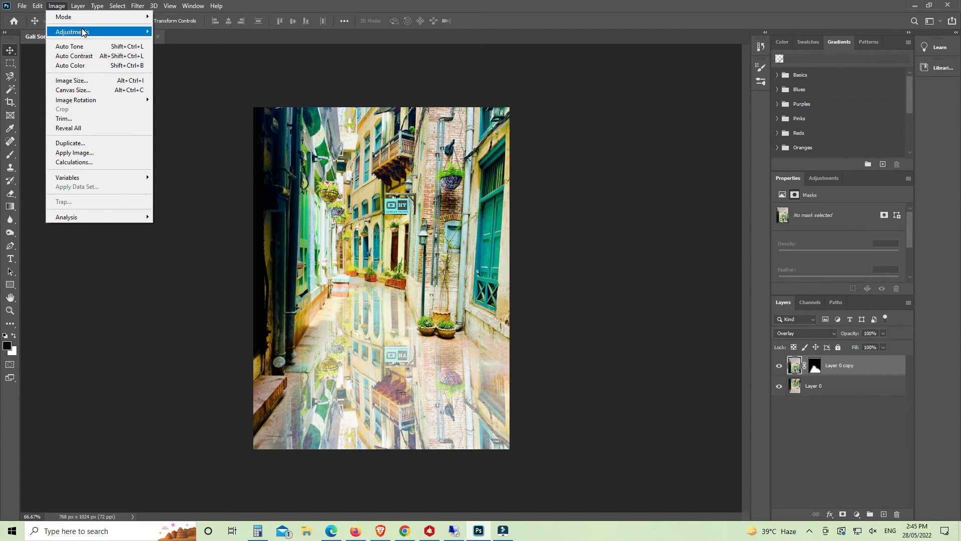
mouse_move(84, 32)
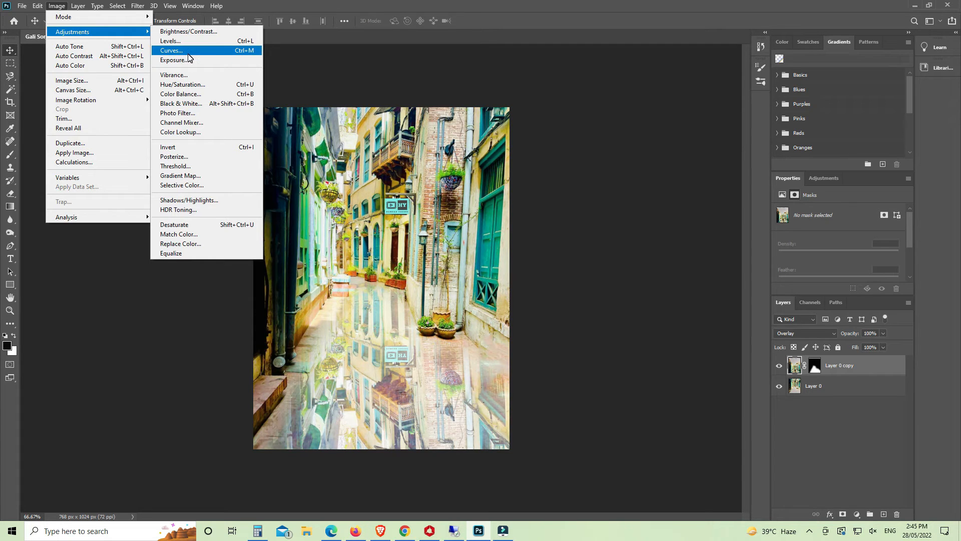
left_click(184, 95)
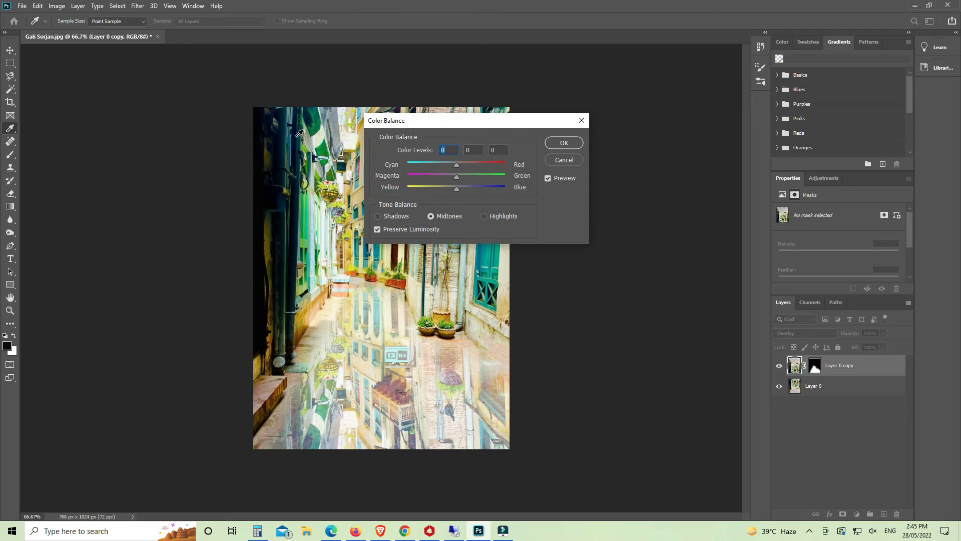
left_click_drag(478, 126, 607, 235)
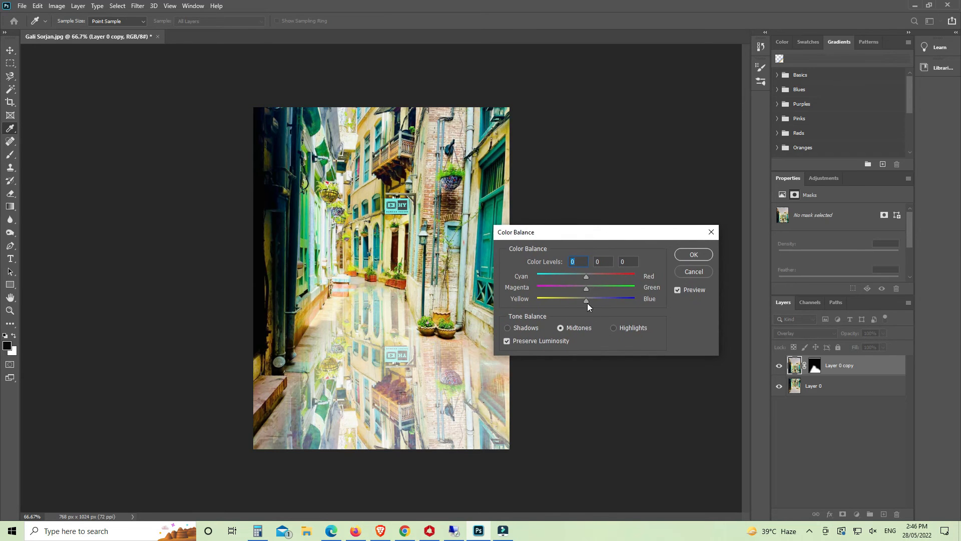
left_click_drag(586, 304, 572, 299)
left_click(690, 254)
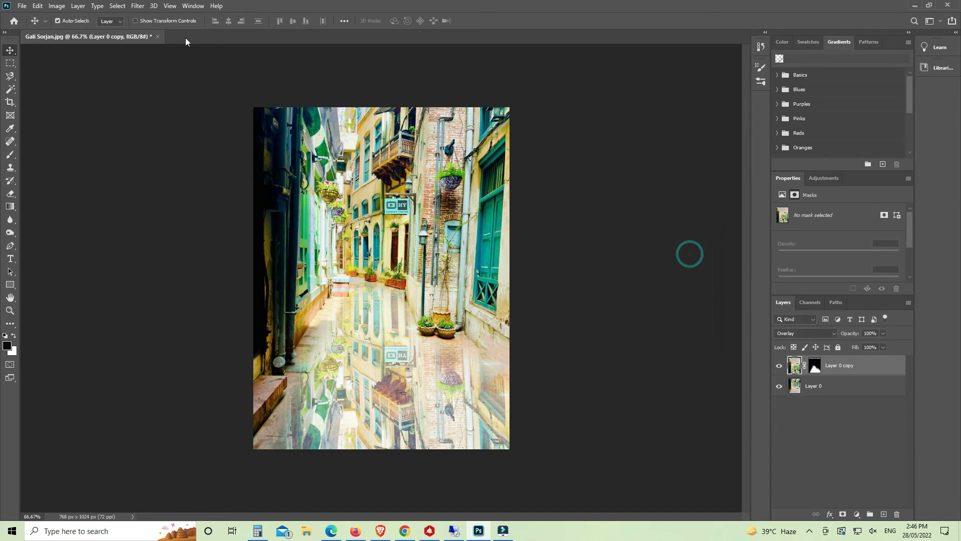
Darken the reflection layer with a Hue/Saturation adjustment, setting Lightness to -30
left_click(81, 6)
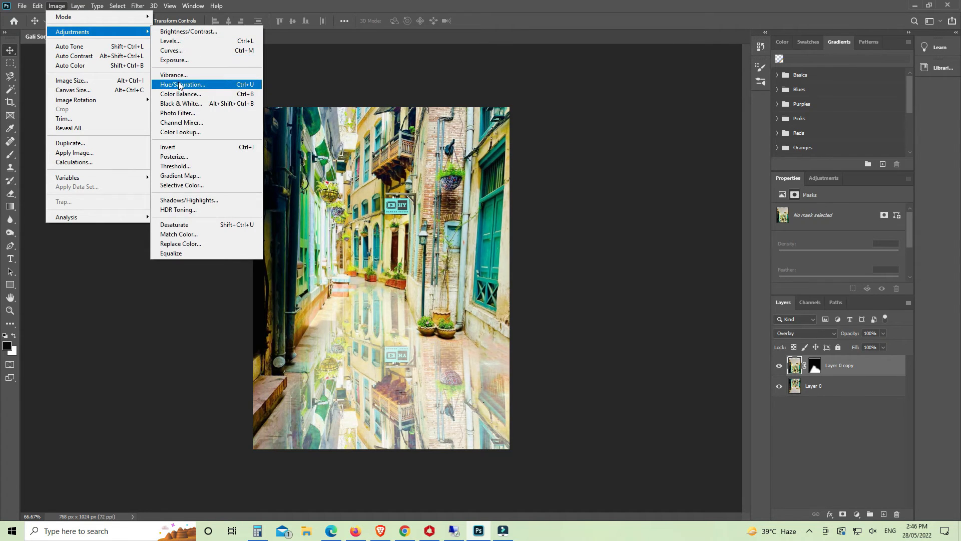
left_click(176, 86)
left_click_drag(639, 228, 625, 230)
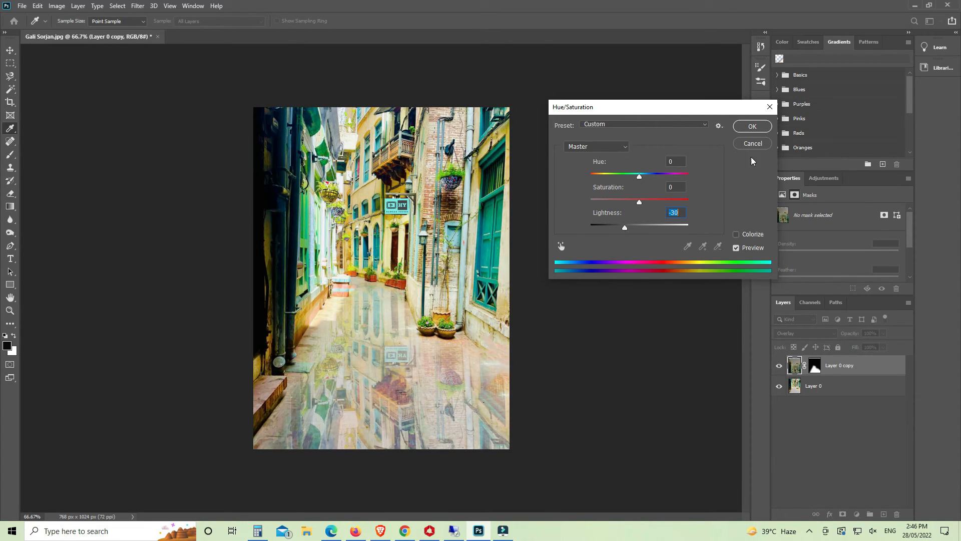
left_click(749, 128)
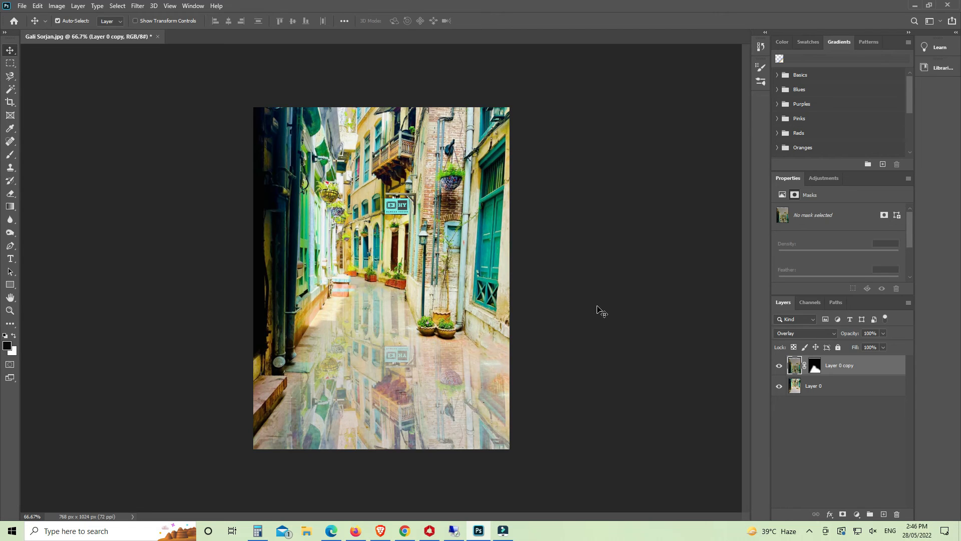
Merge the reflection layer down into the original street layer
left_click(840, 370)
key("ctrl+e")
Save the image to the Wallpapers folder as a JPEG named "Gali Sorjan Emend" with Maximum quality 12
key("ctrl+shift+s")
left_click(574, 351)
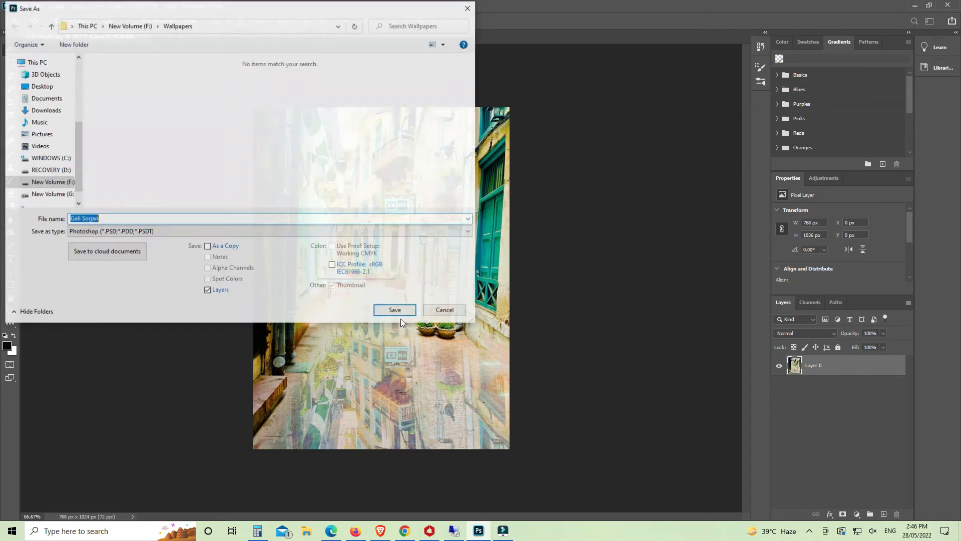
left_click(167, 231)
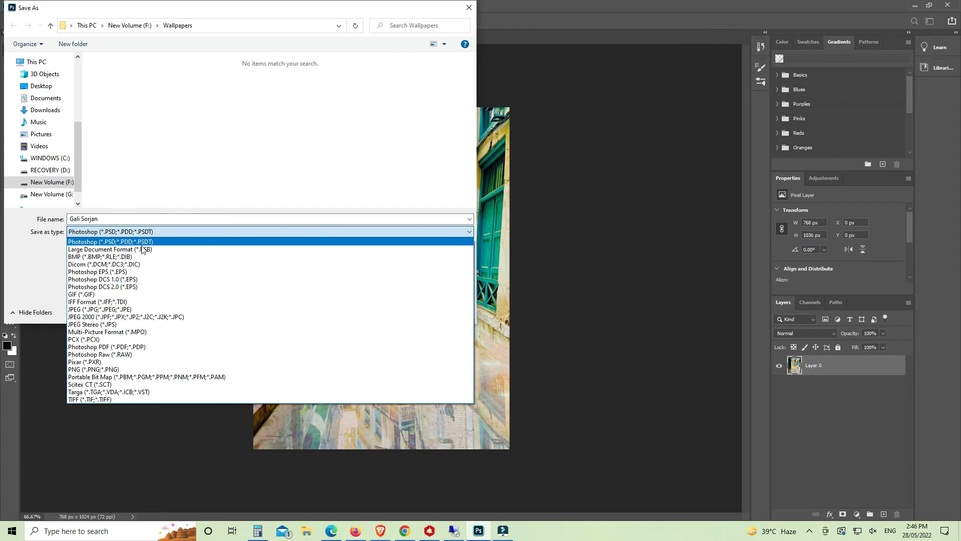
left_click(109, 311)
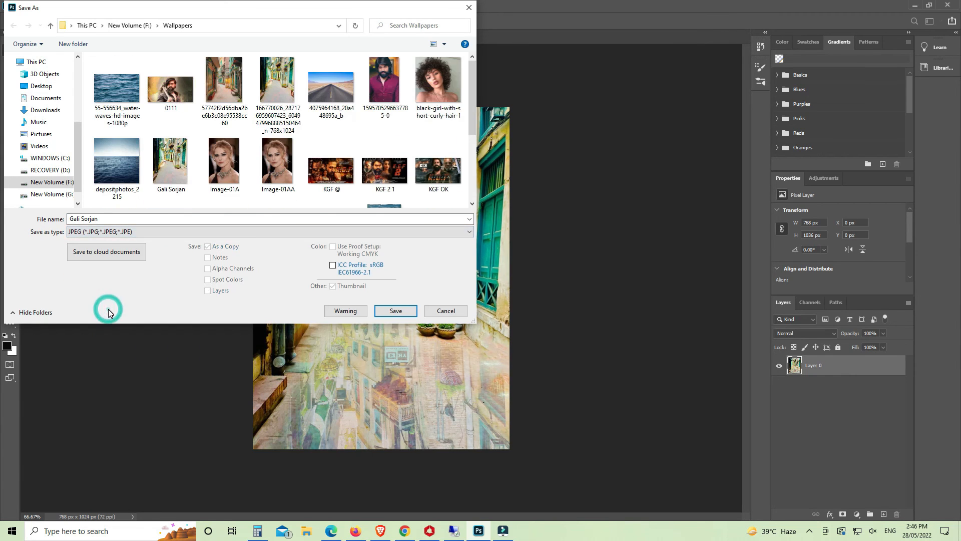
left_click(172, 173)
left_click(144, 219)
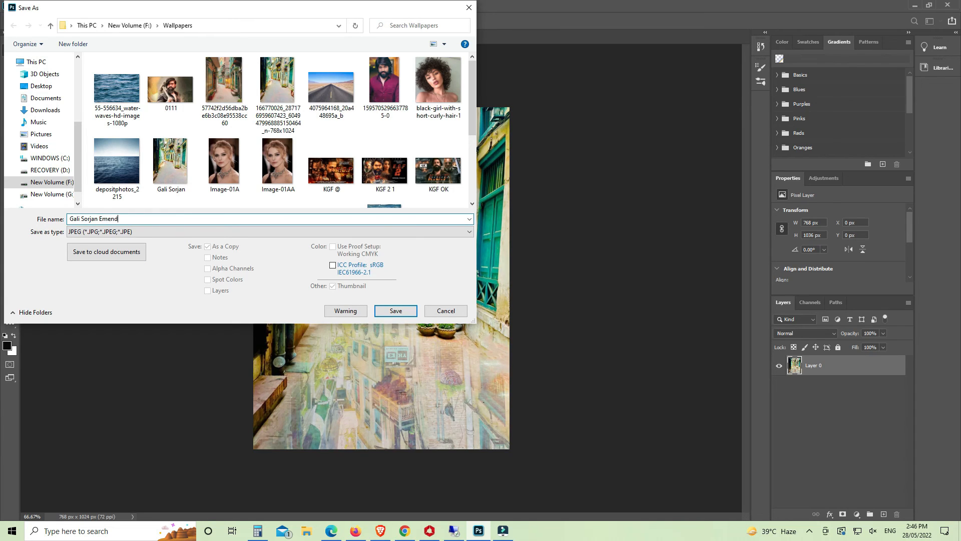
left_click(404, 312)
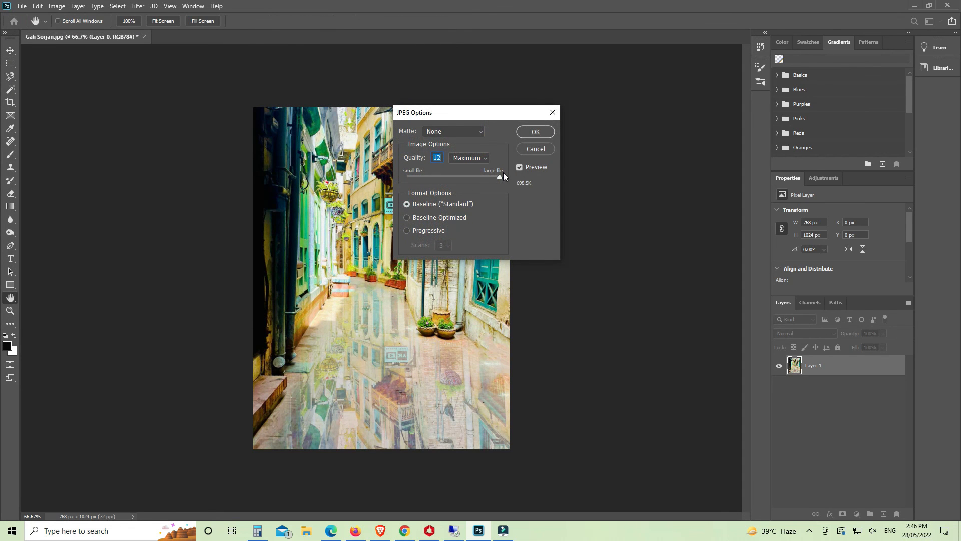
left_click(533, 132)
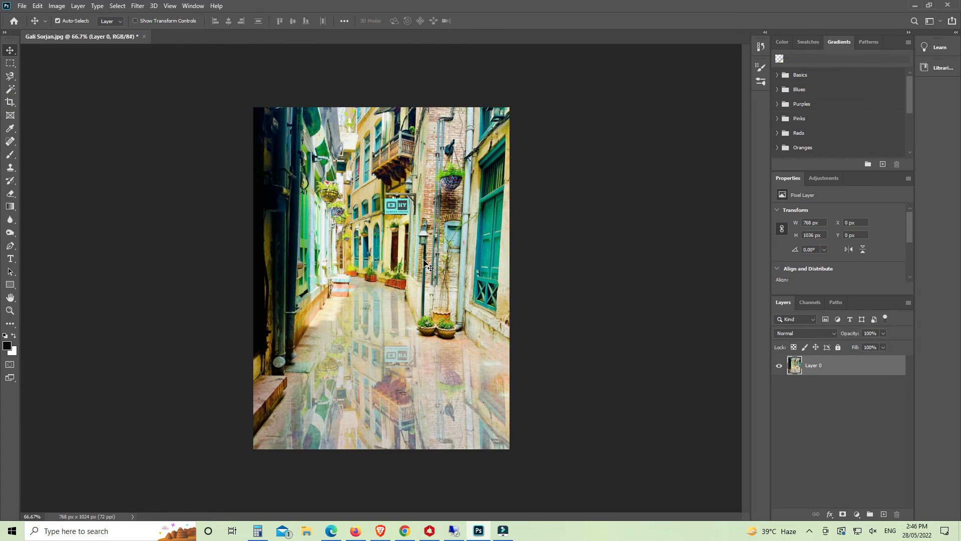